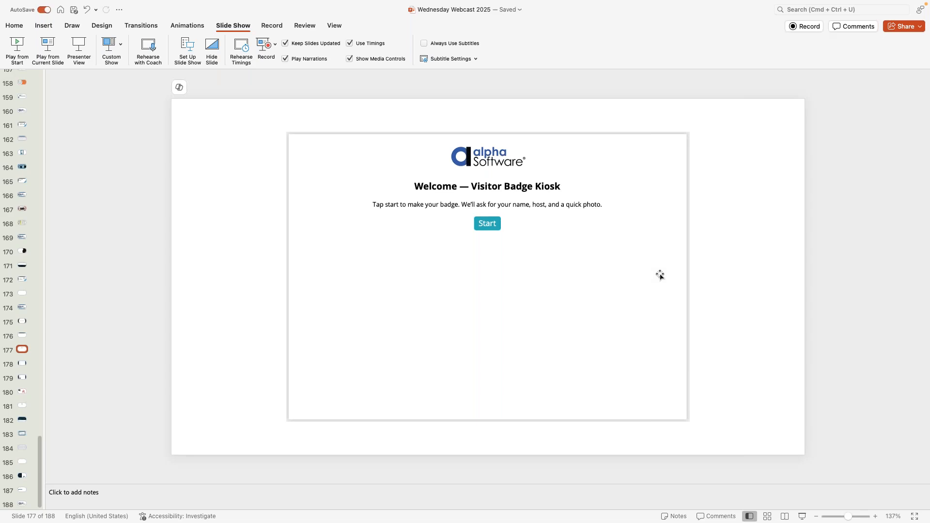
Step: Review slides 178 to 182 of the presentation, from the visitor badge form through to the Live UI Demo title
{"action": "left_click", "coordinate": [22, 364]}
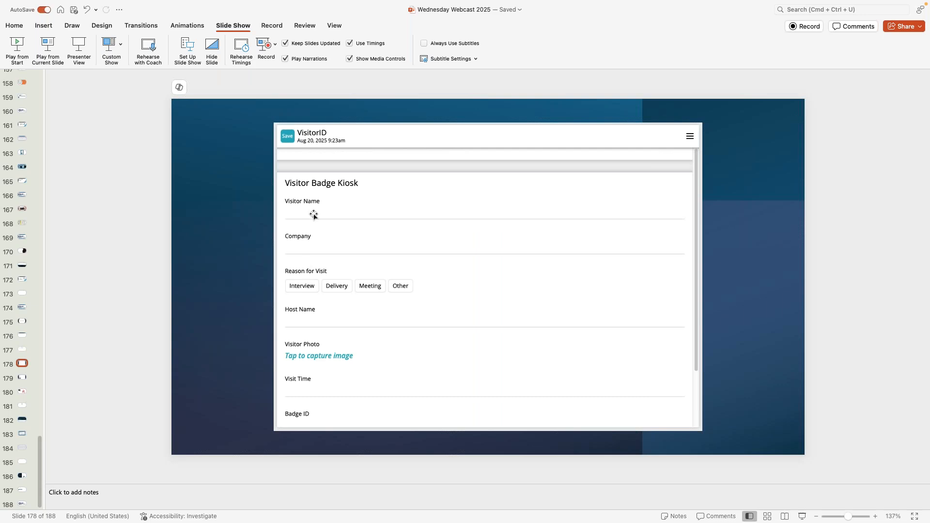
{"action": "left_click", "coordinate": [24, 379]}
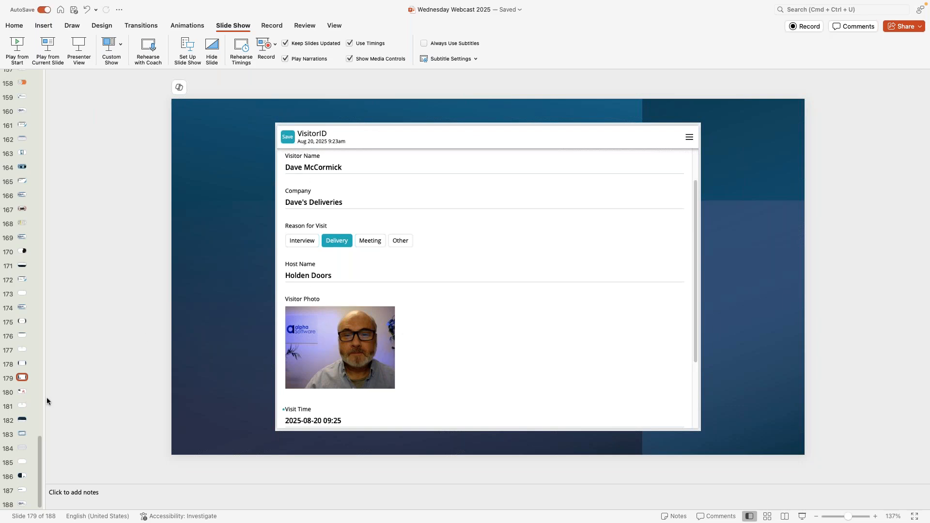
{"action": "left_click", "coordinate": [22, 392]}
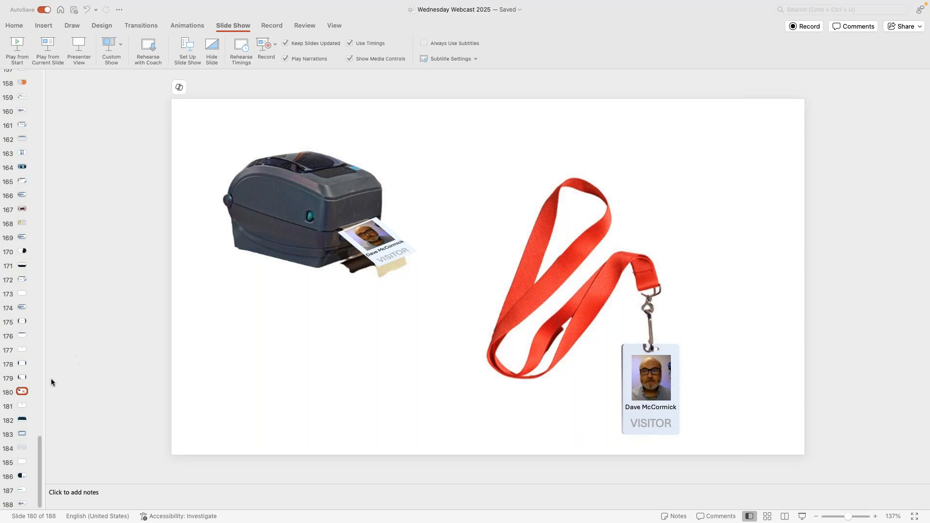
{"action": "left_click", "coordinate": [23, 405]}
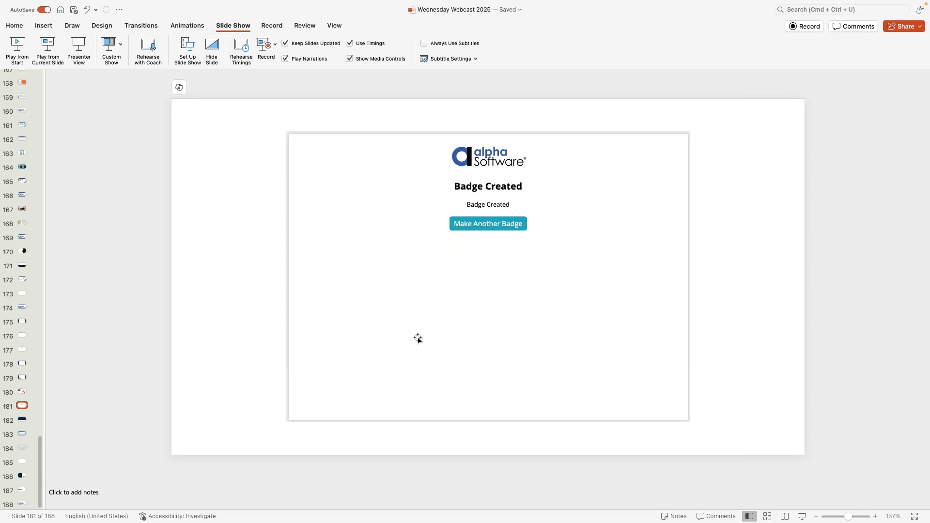
{"action": "left_click", "coordinate": [22, 420]}
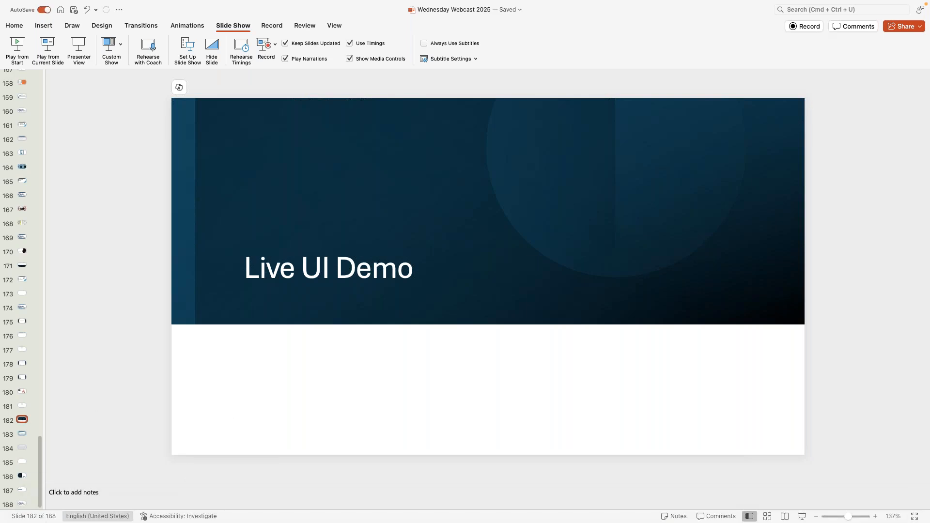
Step: Switch to TransForm Central in Safari and open the list of submitted instances of the VisitorID form
{"action": "key", "text": "super+Tab"}
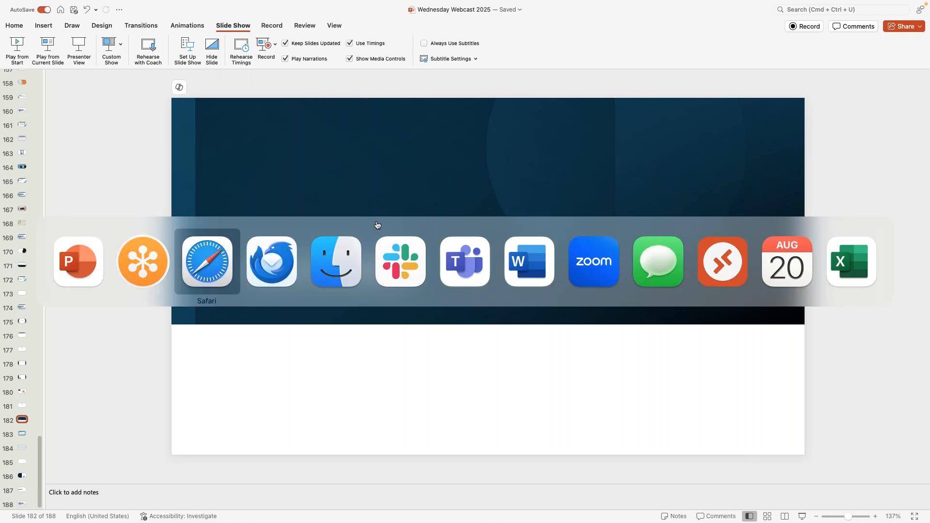
{"action": "left_click", "coordinate": [310, 44]}
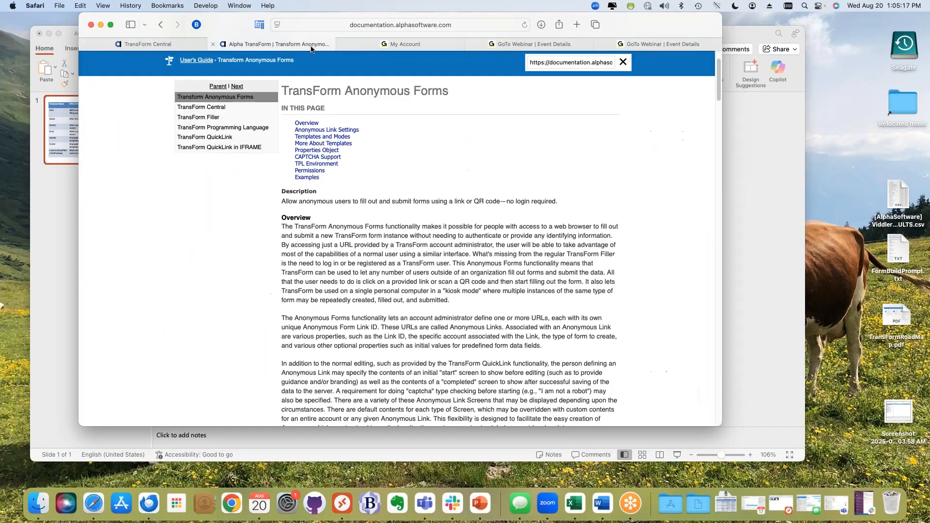
{"action": "left_click", "coordinate": [148, 44]}
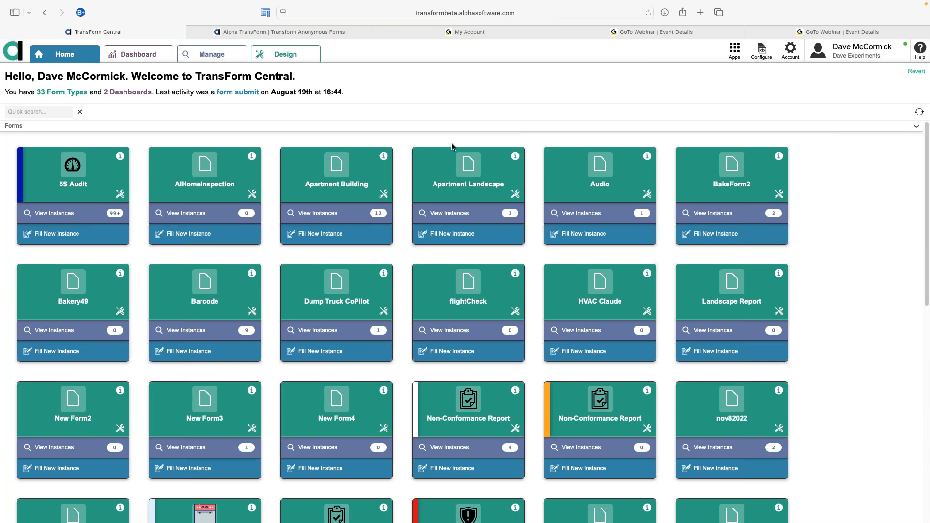
{"action": "scroll", "coordinate": [452, 146], "scroll_direction": "down", "scroll_amount": 10}
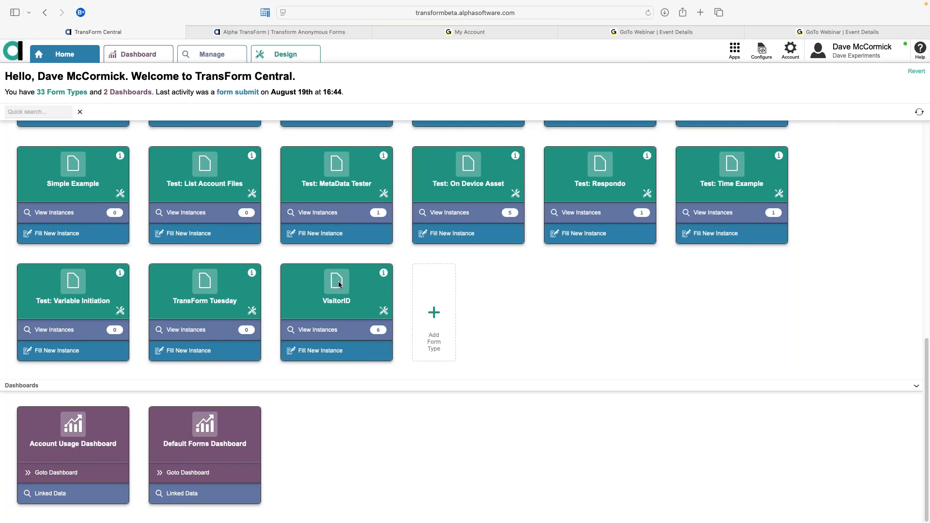
{"action": "left_click", "coordinate": [319, 331]}
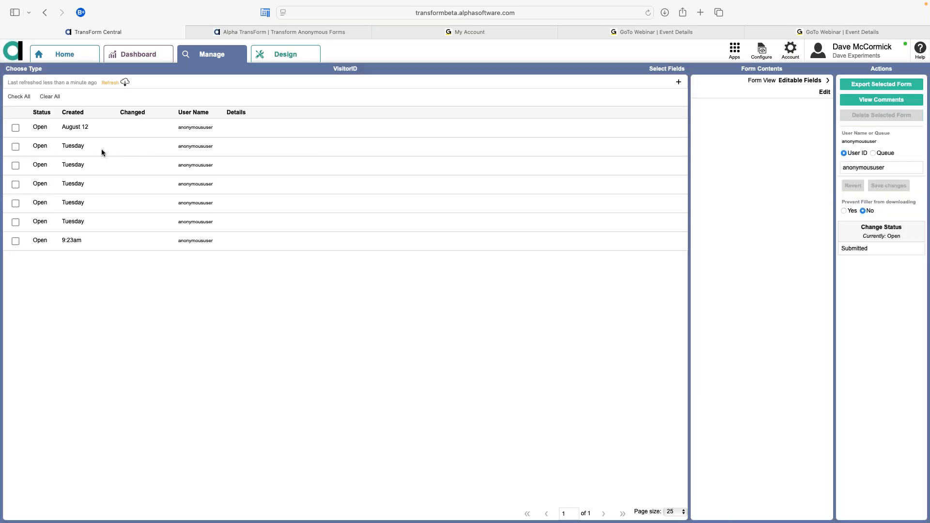
Step: Inspect the contents of a Tuesday VisitorID submission and of the one created at 9:23am
{"action": "left_click", "coordinate": [99, 201]}
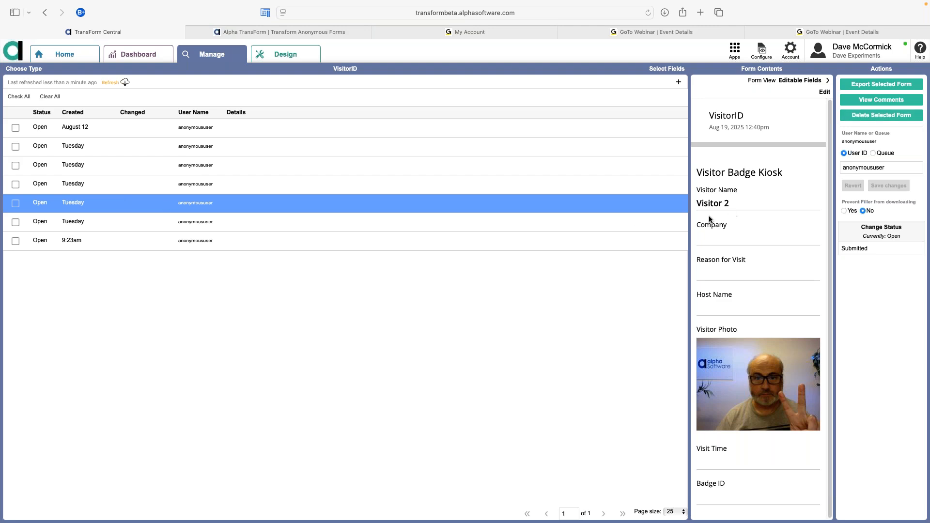
{"action": "key", "text": "super+Tab"}
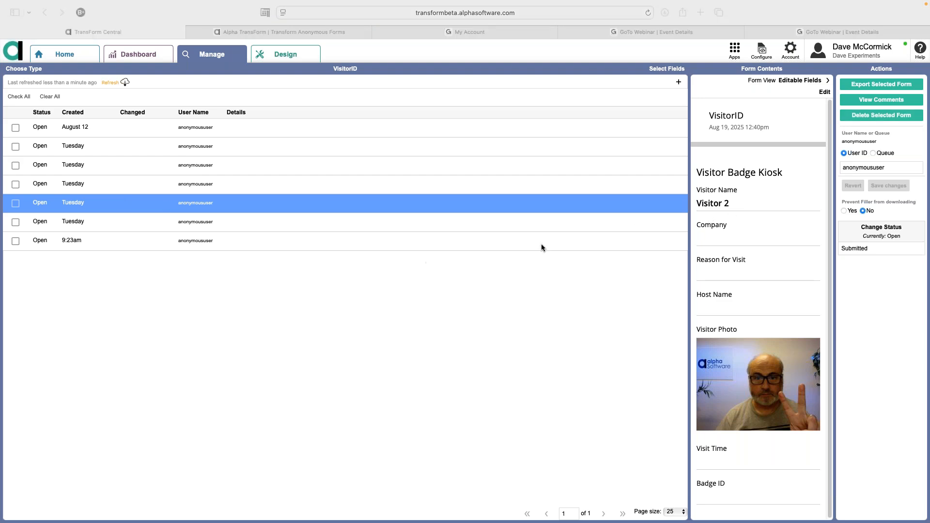
{"action": "left_click", "coordinate": [372, 245]}
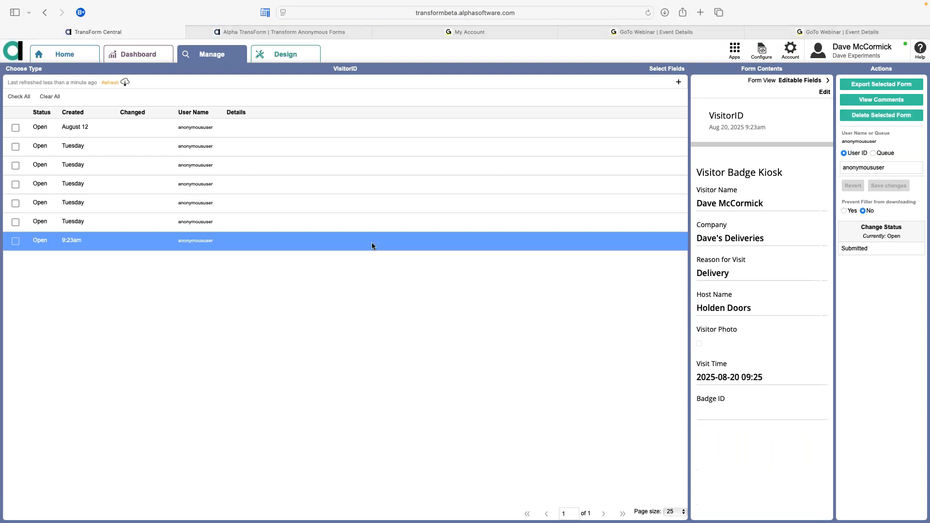
{"action": "left_click", "coordinate": [372, 243]}
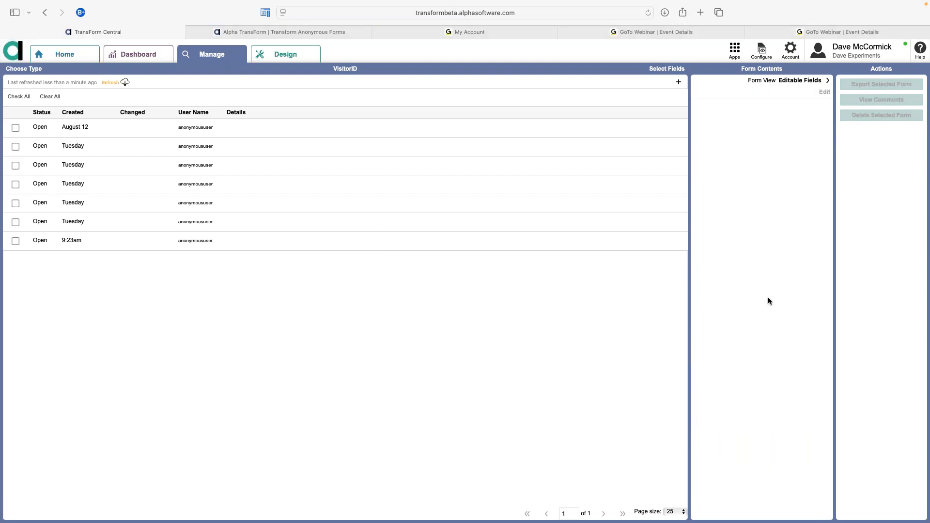
{"action": "left_click", "coordinate": [376, 243]}
{"action": "key", "text": "super+Tab"}
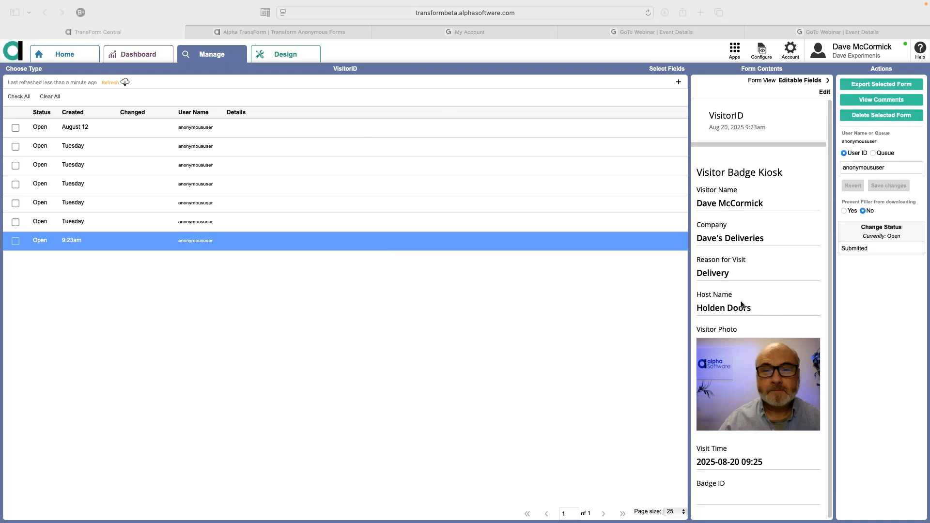
{"action": "scroll", "coordinate": [746, 240], "scroll_direction": "down", "scroll_amount": 1}
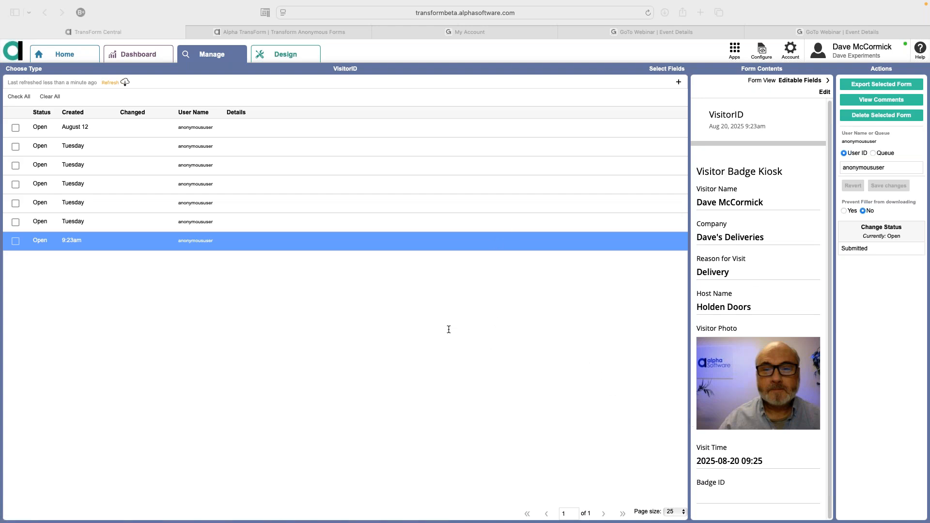
Step: Return to the TransForm Central home page and open the anonymous forms configuration
{"action": "left_click", "coordinate": [69, 52]}
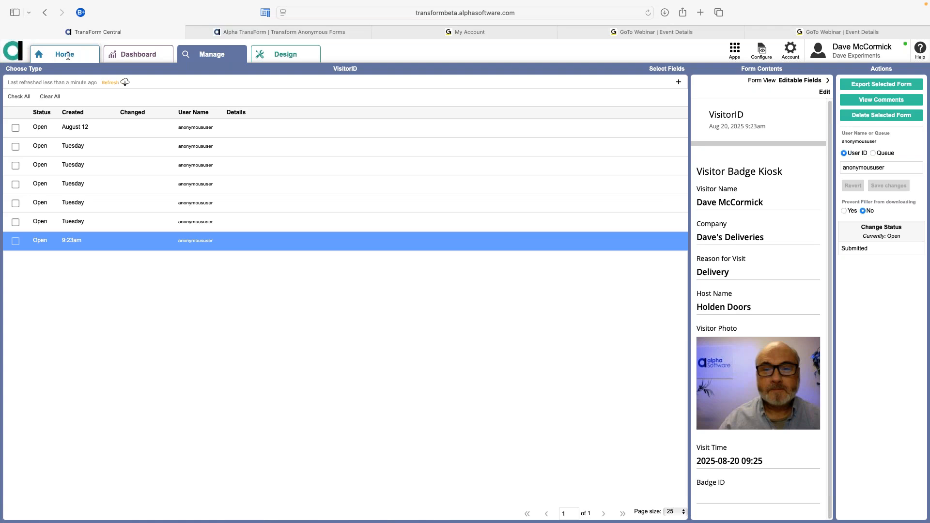
{"action": "left_click", "coordinate": [68, 56]}
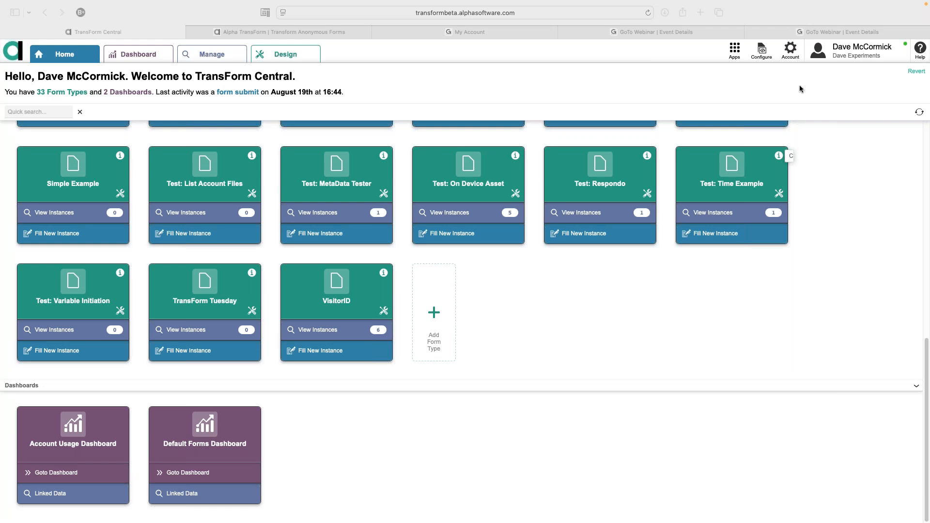
{"action": "left_click", "coordinate": [762, 53]}
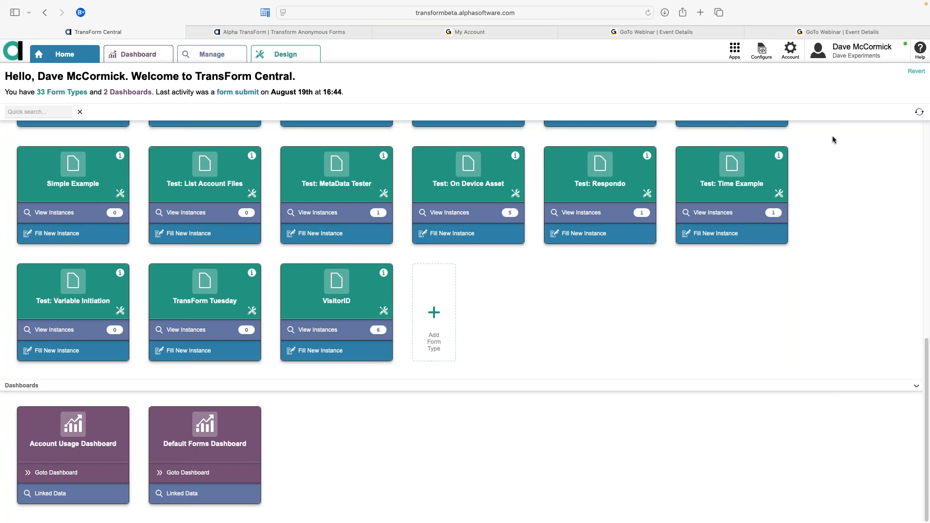
{"action": "left_click", "coordinate": [765, 52]}
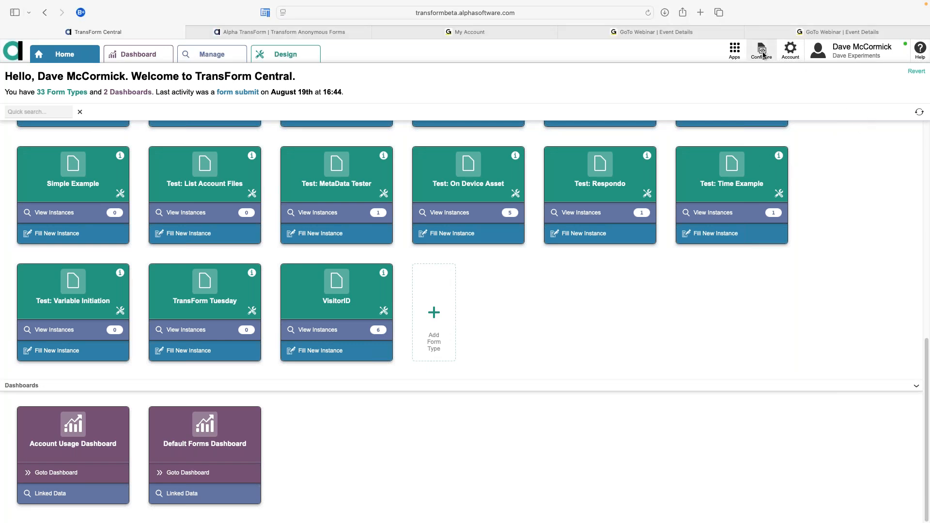
{"action": "left_click", "coordinate": [763, 53]}
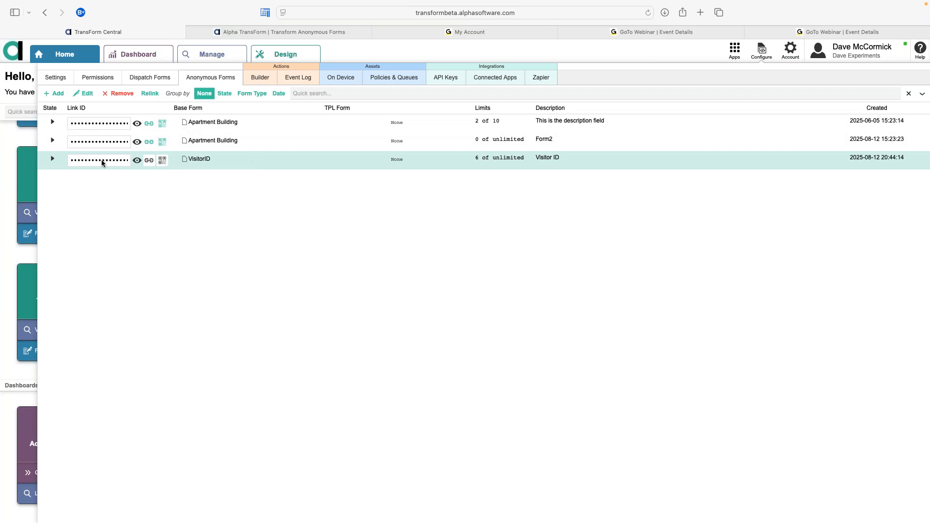
Step: Add a blank anonymous form with the description "Webinar test form"
{"action": "left_click", "coordinate": [52, 99]}
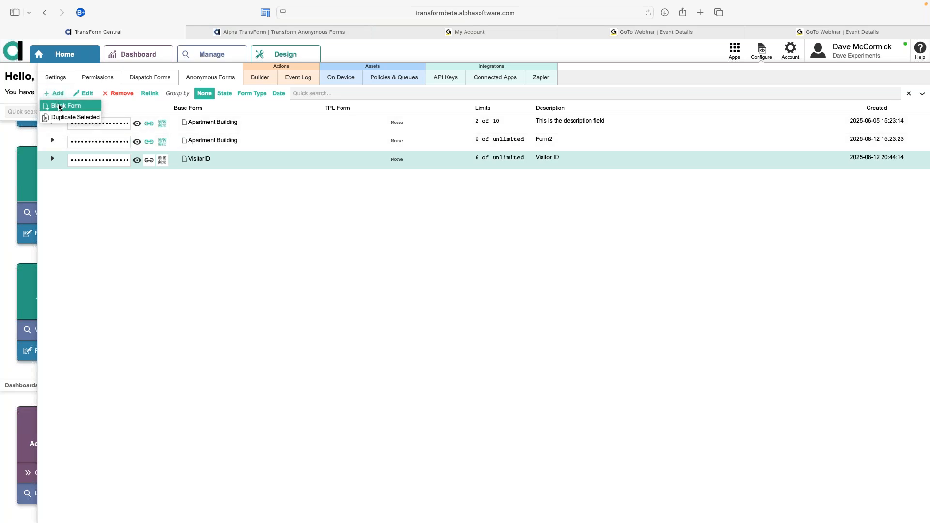
{"action": "left_click", "coordinate": [60, 106]}
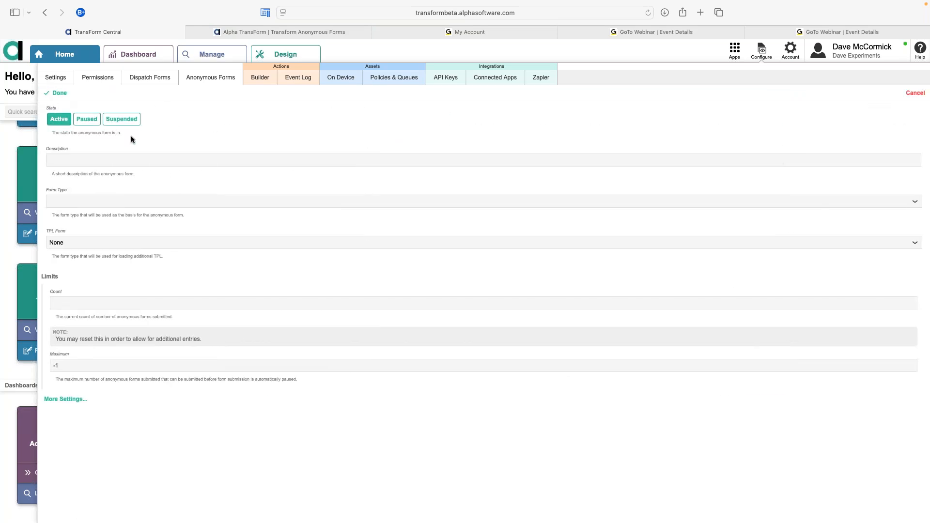
{"action": "left_click", "coordinate": [143, 161]}
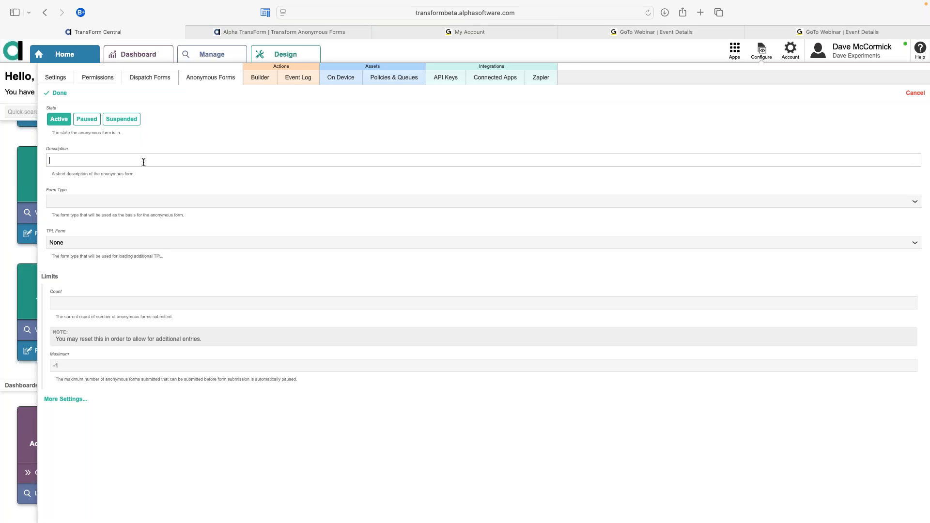
{"action": "type", "text": "Webinar test form"}
Step: Set the new anonymous form's form type to 5S Audit, finish its settings and save the configuration
{"action": "left_click", "coordinate": [128, 201]}
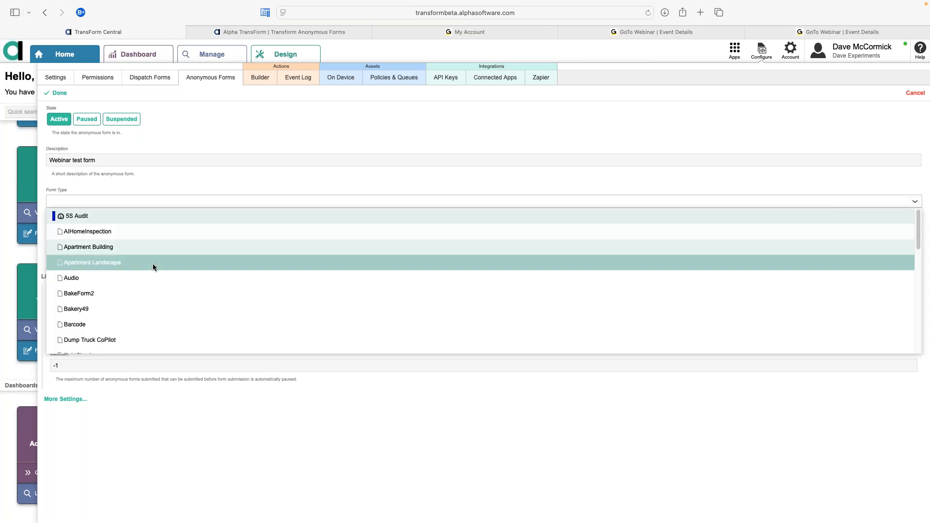
{"action": "scroll", "coordinate": [148, 275], "scroll_direction": "down", "scroll_amount": 3}
{"action": "scroll", "coordinate": [147, 277], "scroll_direction": "up", "scroll_amount": 3}
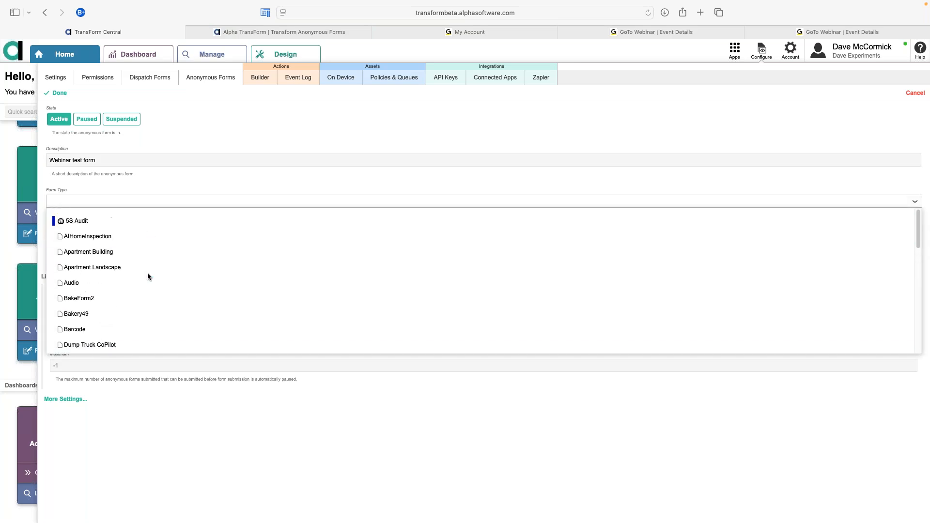
{"action": "left_click", "coordinate": [121, 220]}
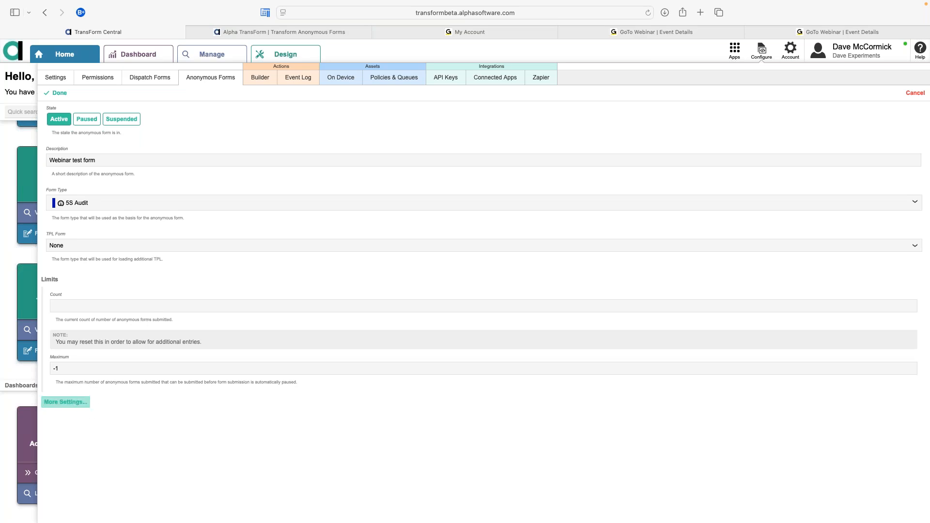
{"action": "left_click", "coordinate": [60, 95]}
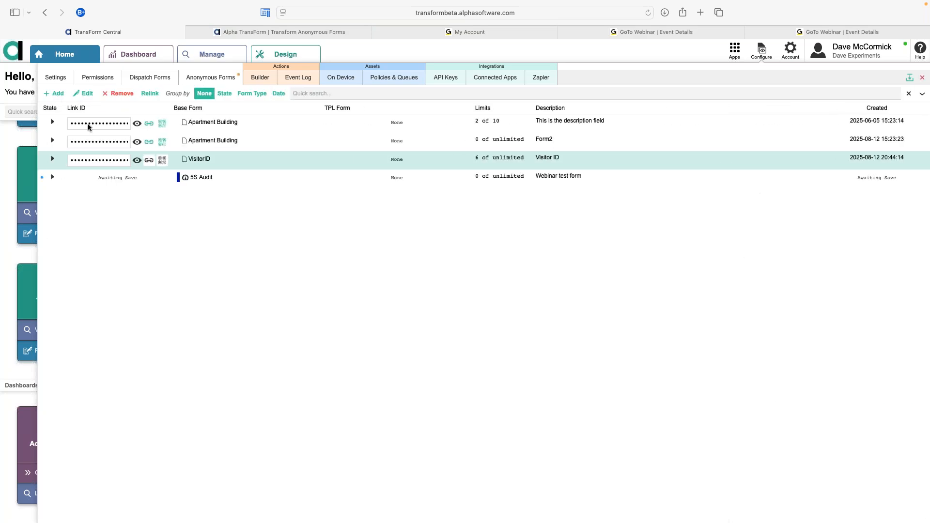
{"action": "left_click", "coordinate": [910, 79]}
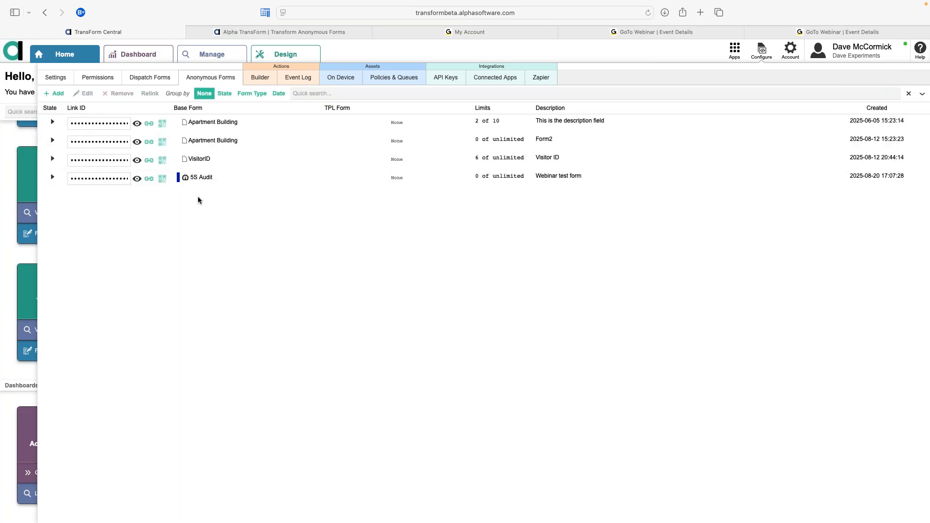
Step: Display the QR code of the Webinar test form's anonymous link and close it again
{"action": "left_click", "coordinate": [161, 180]}
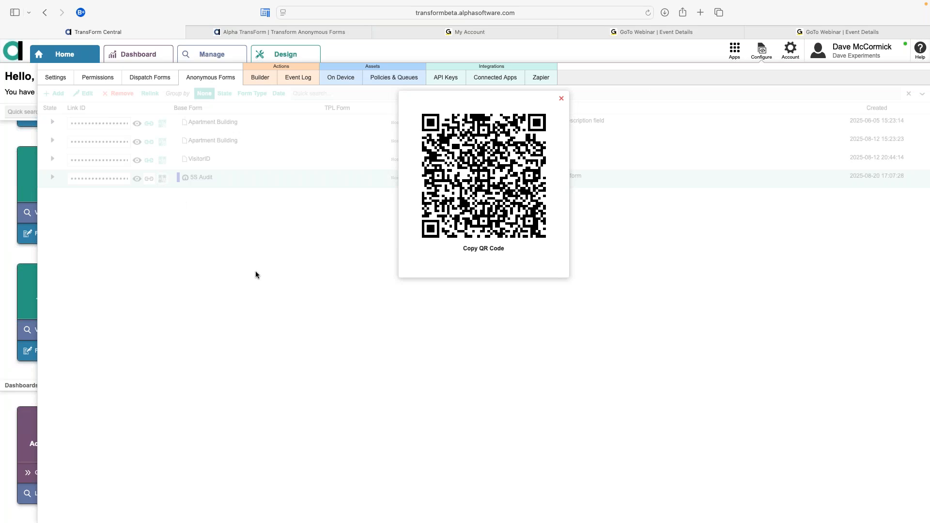
{"action": "left_click", "coordinate": [562, 98]}
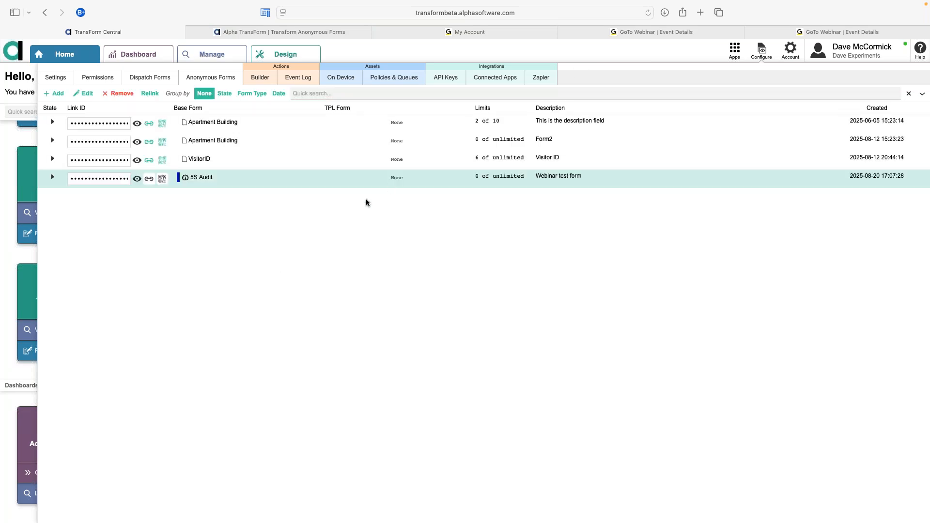
Step: Copy the Webinar test form's anonymous link and open it in a new browser tab
{"action": "left_click", "coordinate": [149, 179]}
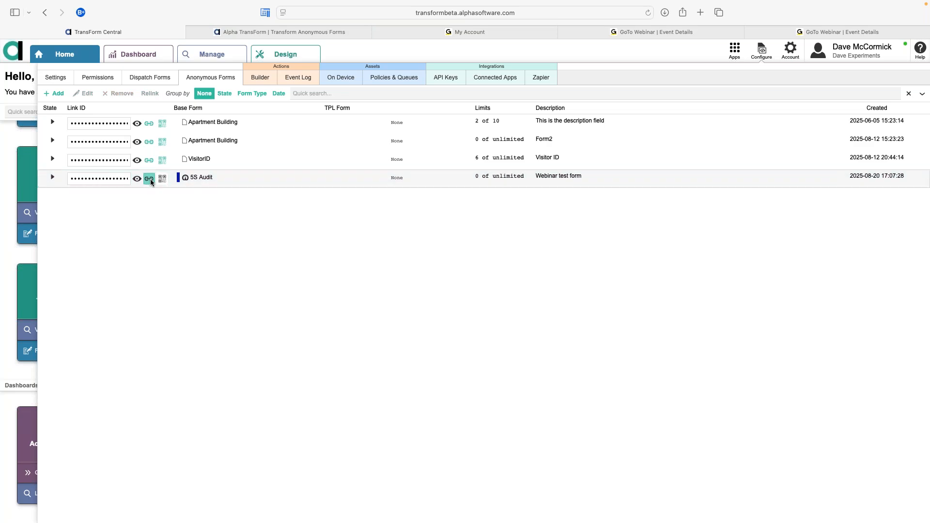
{"action": "left_click", "coordinate": [700, 13]}
{"action": "right_click", "coordinate": [533, 13]}
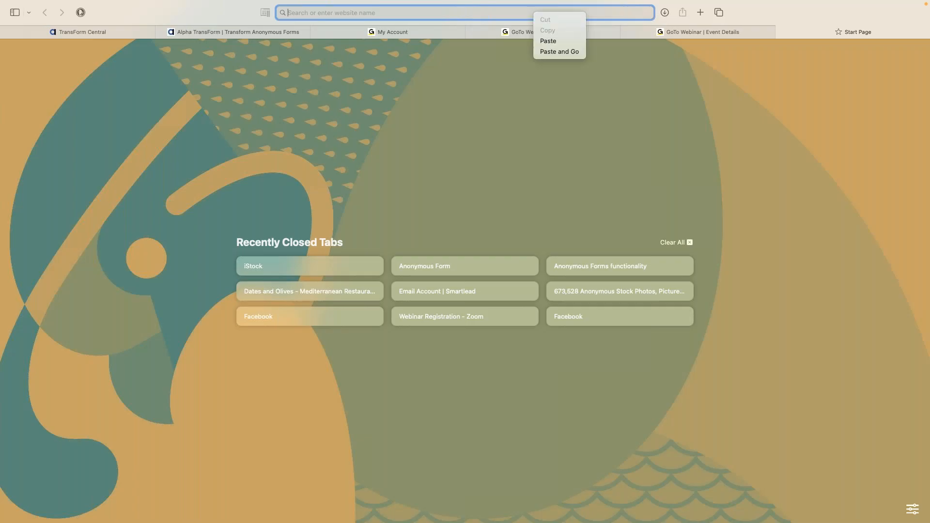
{"action": "left_click", "coordinate": [564, 51]}
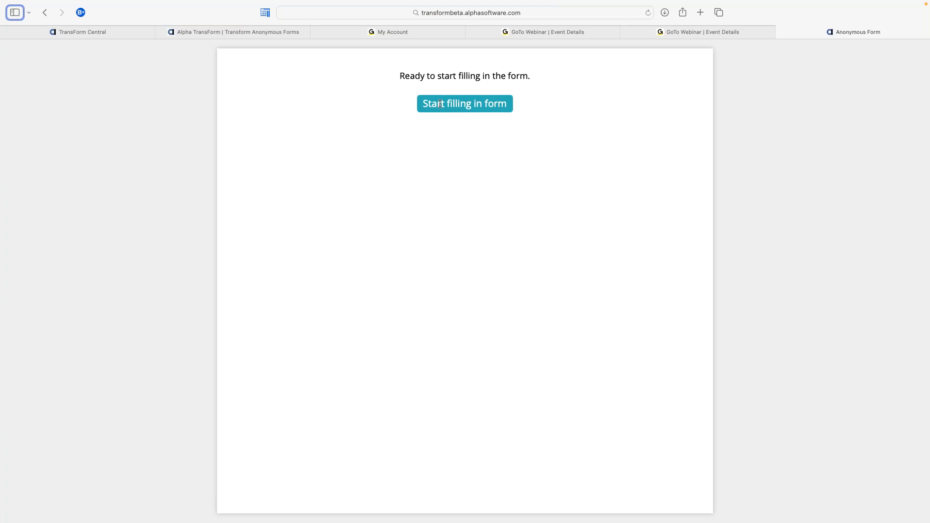
Step: Start filling in the form, answer the first four Sort (Seiri) questions Many, Some, Many and Some, and return to the main audit page
{"action": "left_click", "coordinate": [440, 103]}
{"action": "scroll", "coordinate": [339, 291], "scroll_direction": "down", "scroll_amount": 3}
{"action": "left_click", "coordinate": [363, 246]}
{"action": "left_click", "coordinate": [305, 202]}
{"action": "left_click", "coordinate": [284, 246]}
{"action": "left_click", "coordinate": [302, 291]}
{"action": "left_click", "coordinate": [271, 336]}
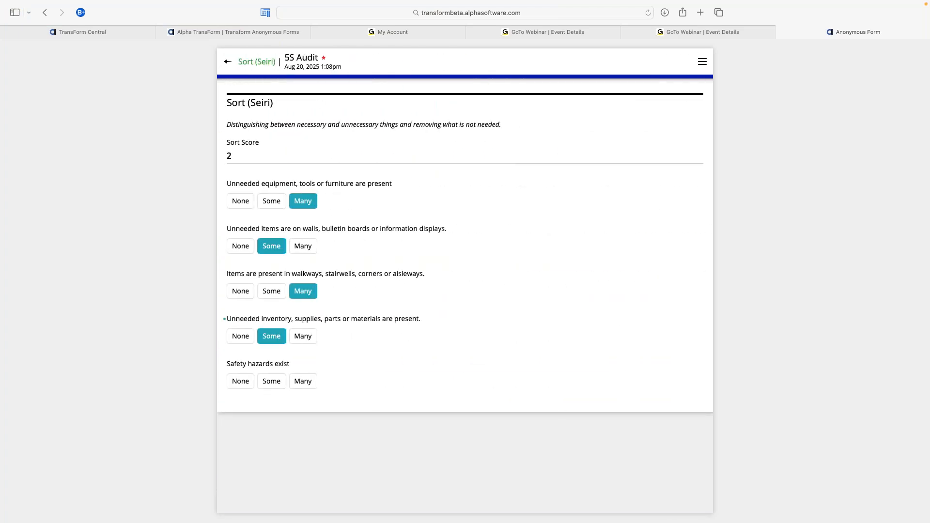
{"action": "left_click", "coordinate": [229, 61]}
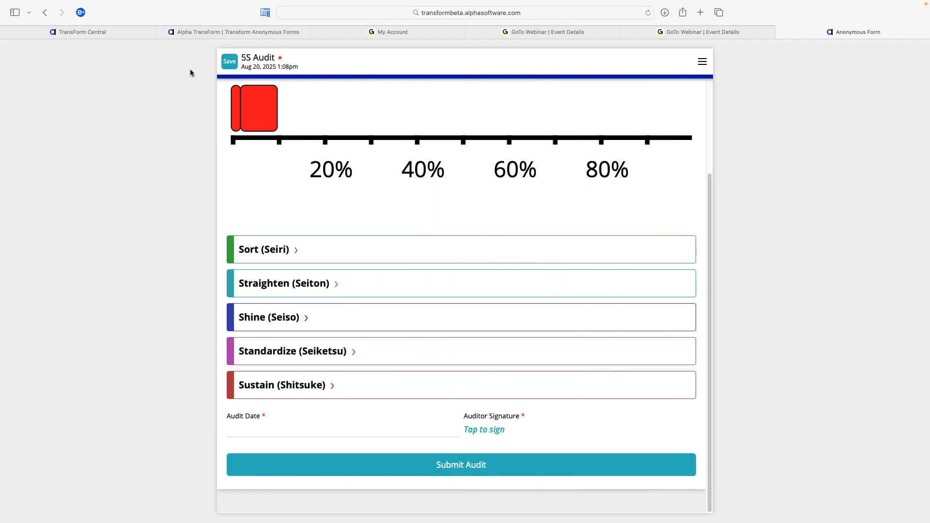
Step: Close the anonymous form without saving the audit and return to the anonymous forms list in TransForm Central
{"action": "left_click", "coordinate": [781, 32]}
{"action": "left_click", "coordinate": [491, 208]}
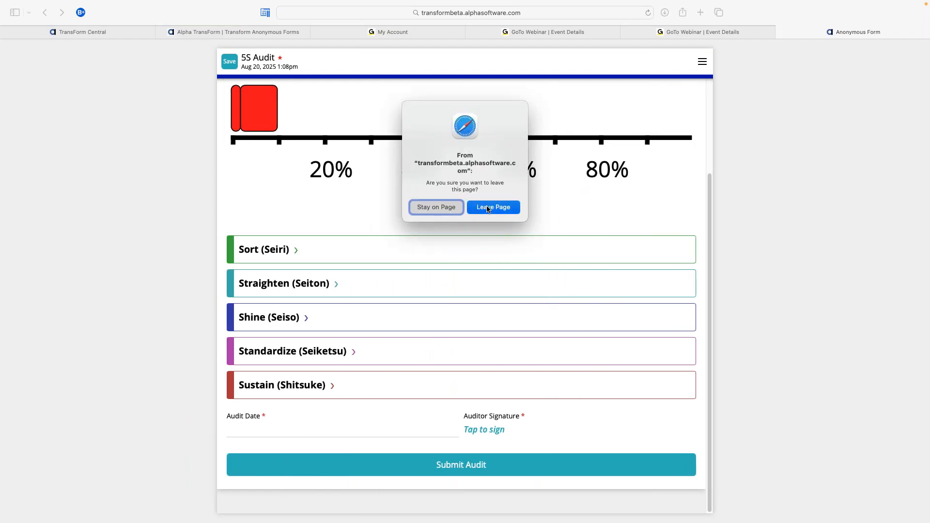
{"action": "left_click", "coordinate": [302, 31]}
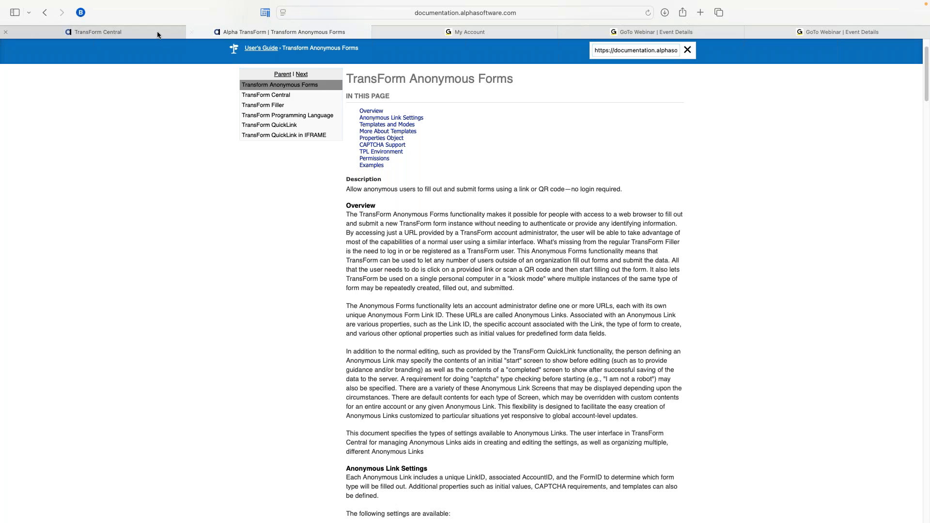
{"action": "left_click", "coordinate": [136, 31]}
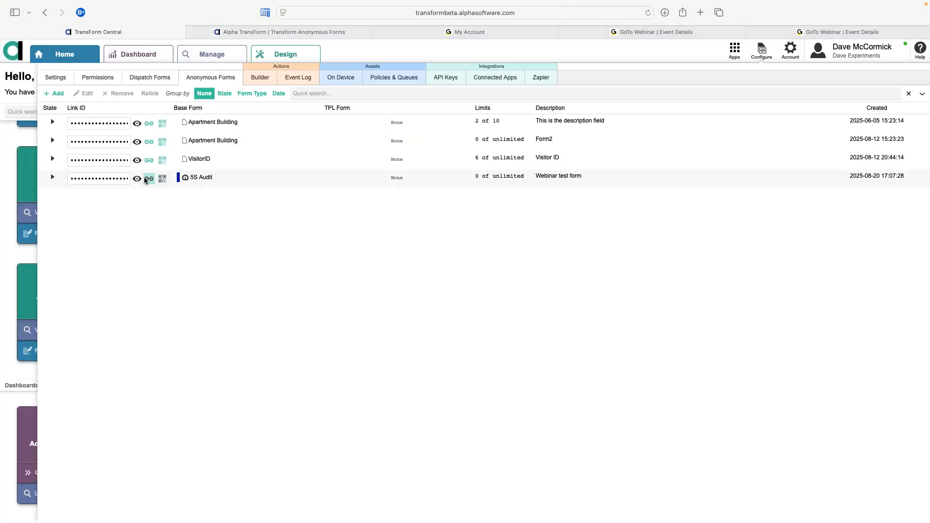
Step: Open the Visitor ID anonymous form for editing, examine the options and templates in its additional settings, and close those settings
{"action": "left_click", "coordinate": [241, 180]}
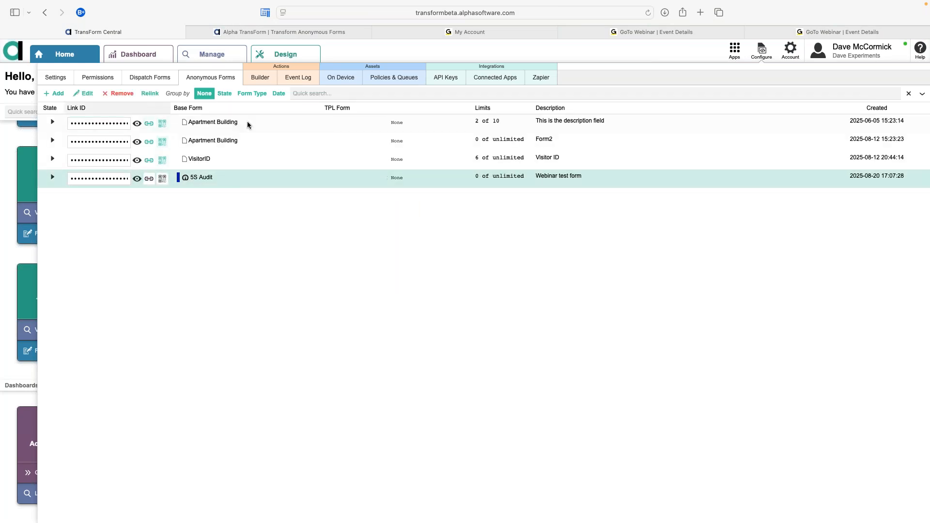
{"action": "left_click", "coordinate": [271, 165]}
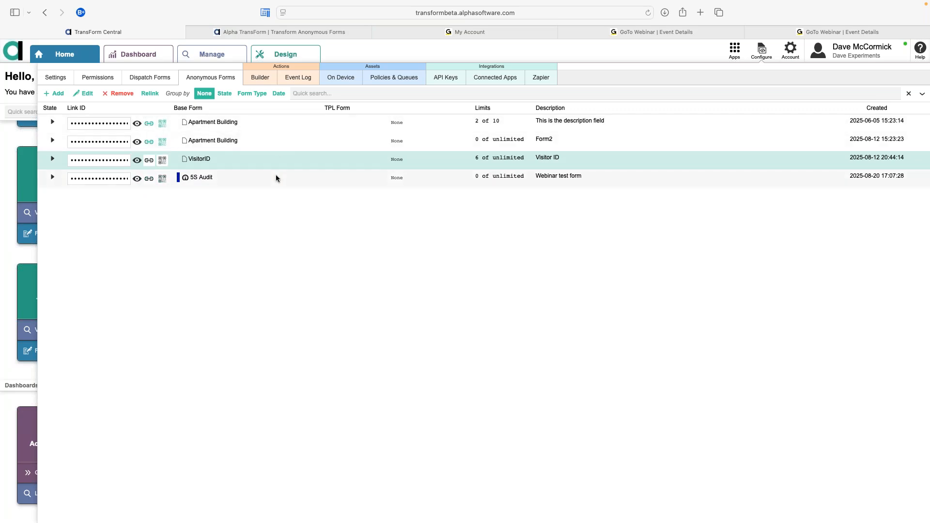
{"action": "left_click", "coordinate": [90, 95]}
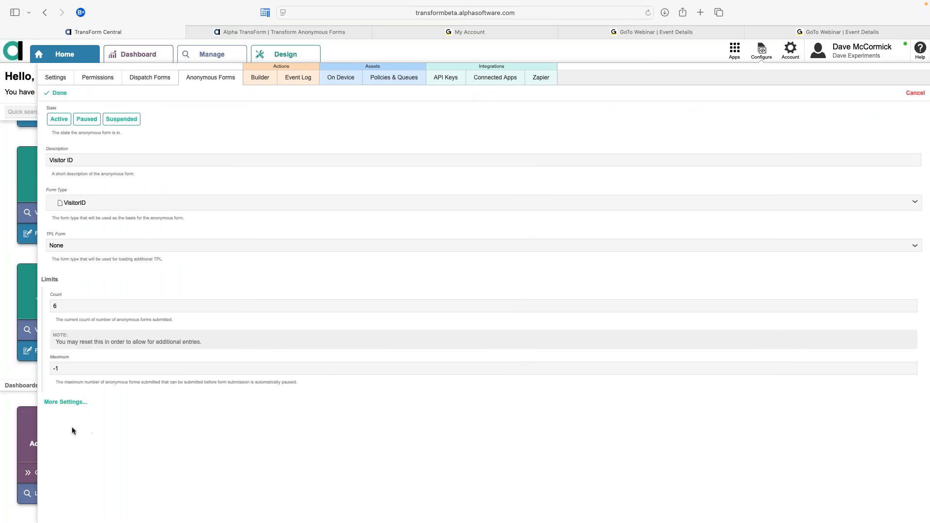
{"action": "left_click", "coordinate": [65, 402]}
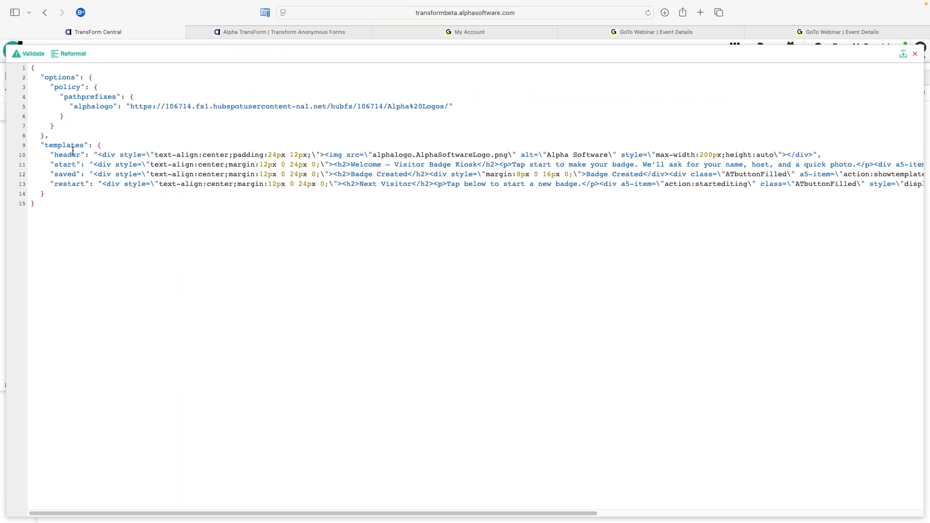
{"action": "left_click", "coordinate": [917, 56]}
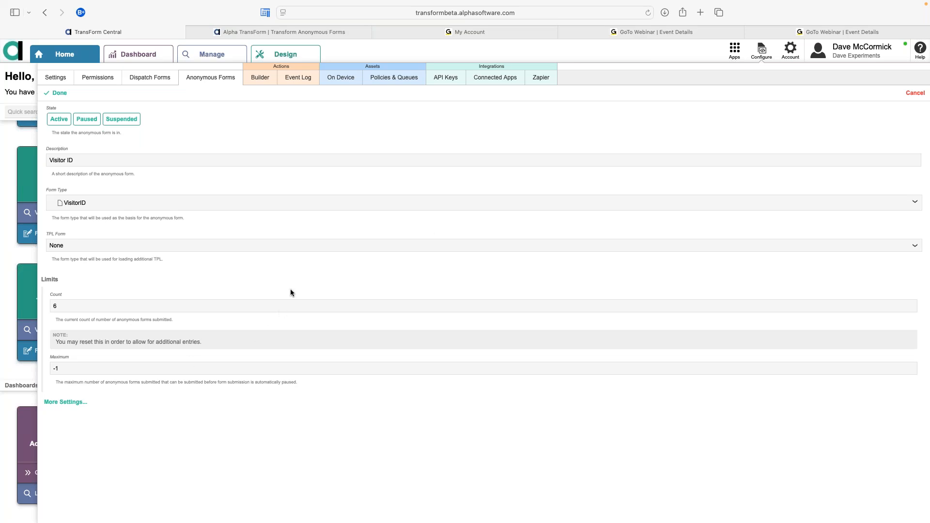
Step: Switch to PowerPoint and display slide 184 with the table of template names, uses and purposes
{"action": "key", "text": "super+Tab"}
{"action": "key", "text": "super+Tab"}
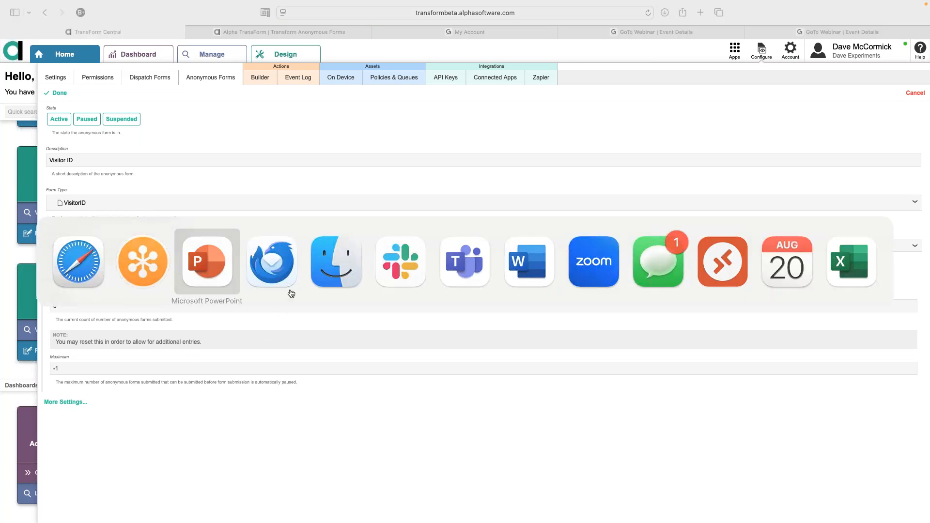
{"action": "left_click", "coordinate": [22, 434]}
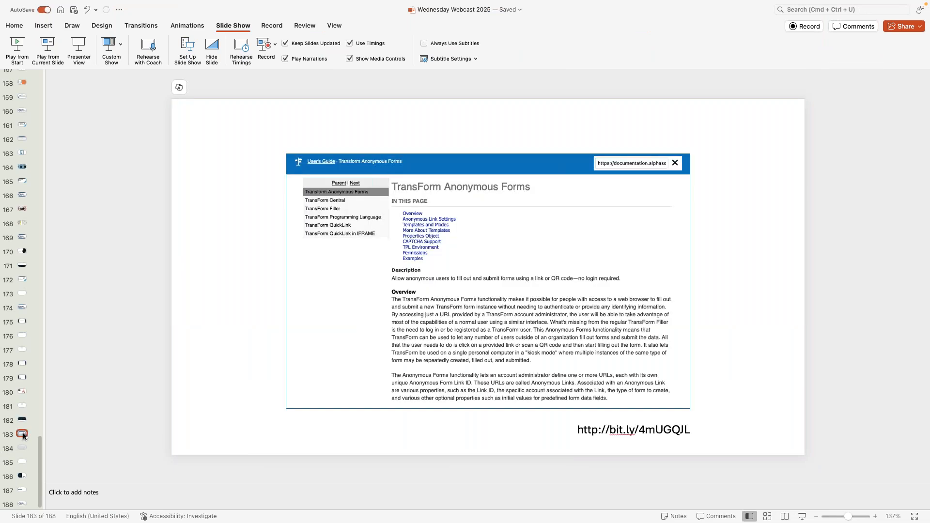
{"action": "left_click", "coordinate": [21, 450]}
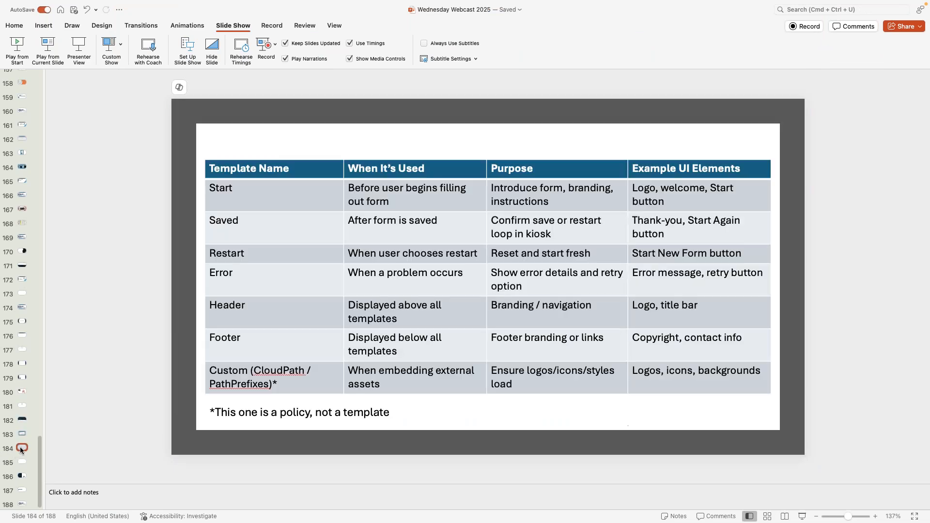